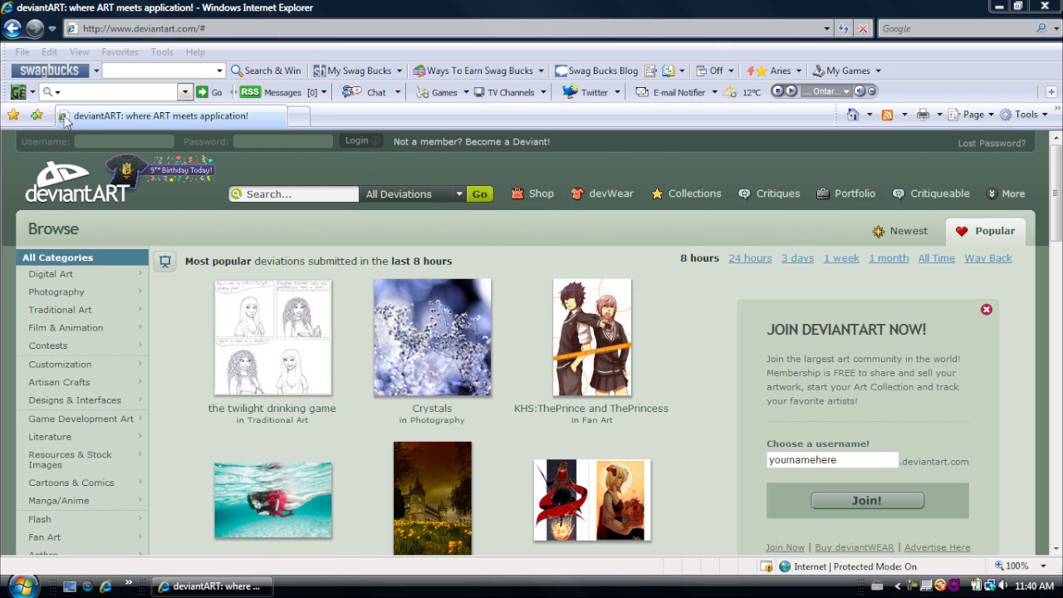
Sign in to deviantART with the account's username and password
left_click(100, 142)
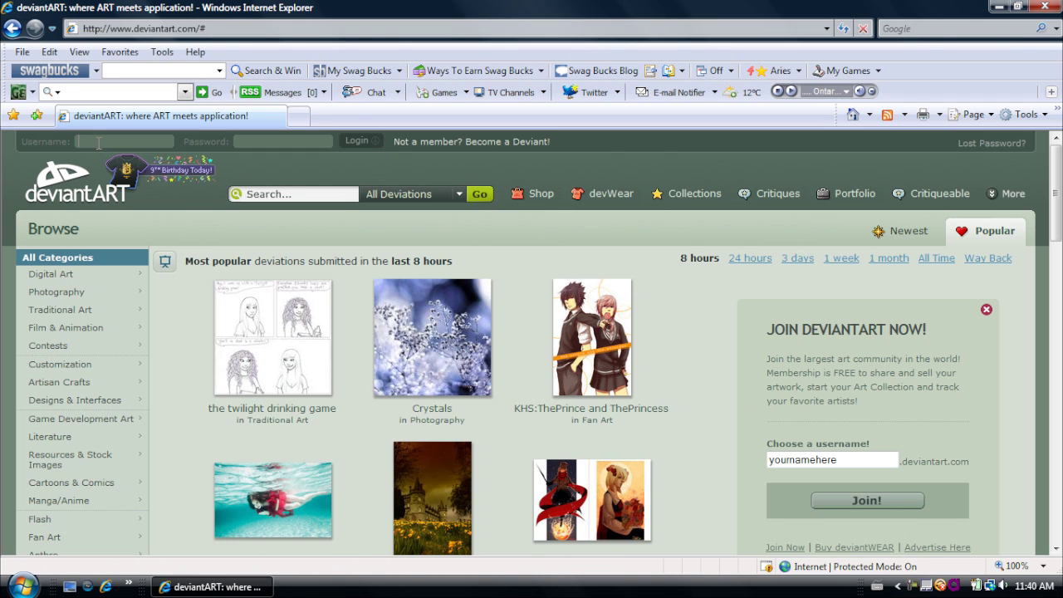
type("Graphic")
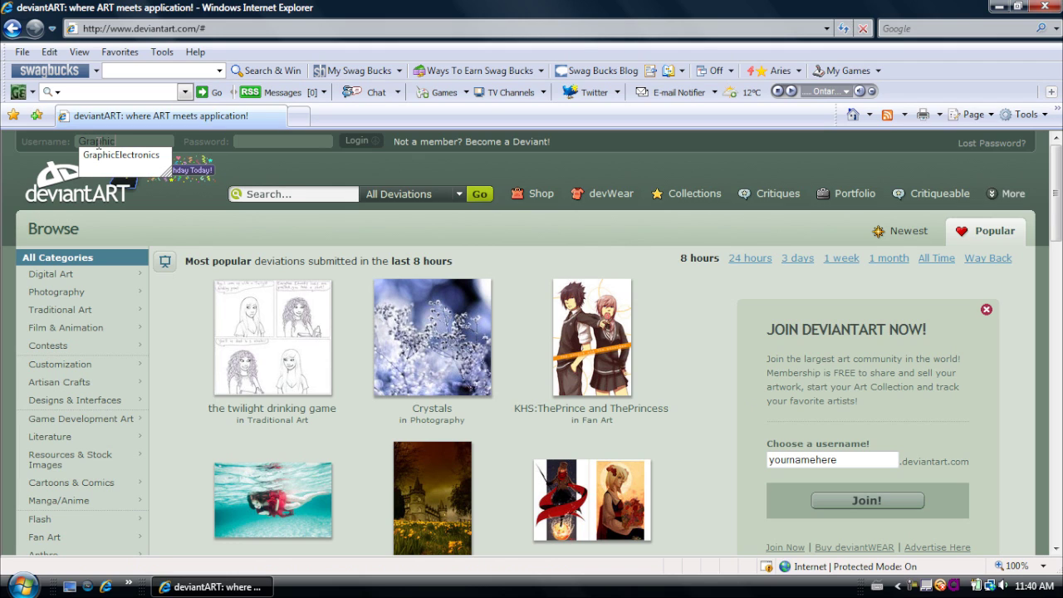
type("Elect")
type("ronics")
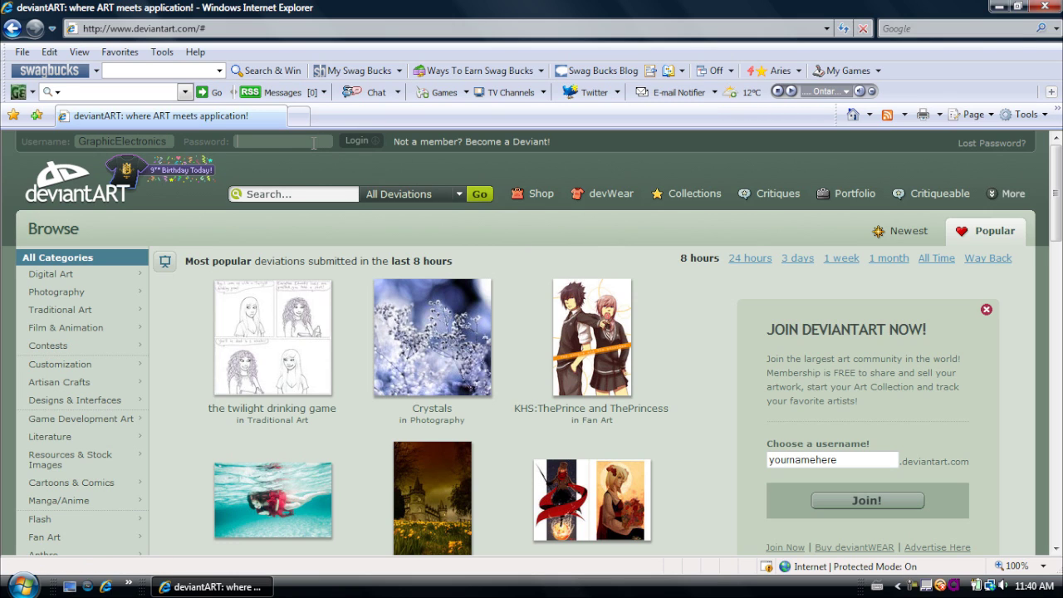
type("••")
type("•••••")
left_click(348, 142)
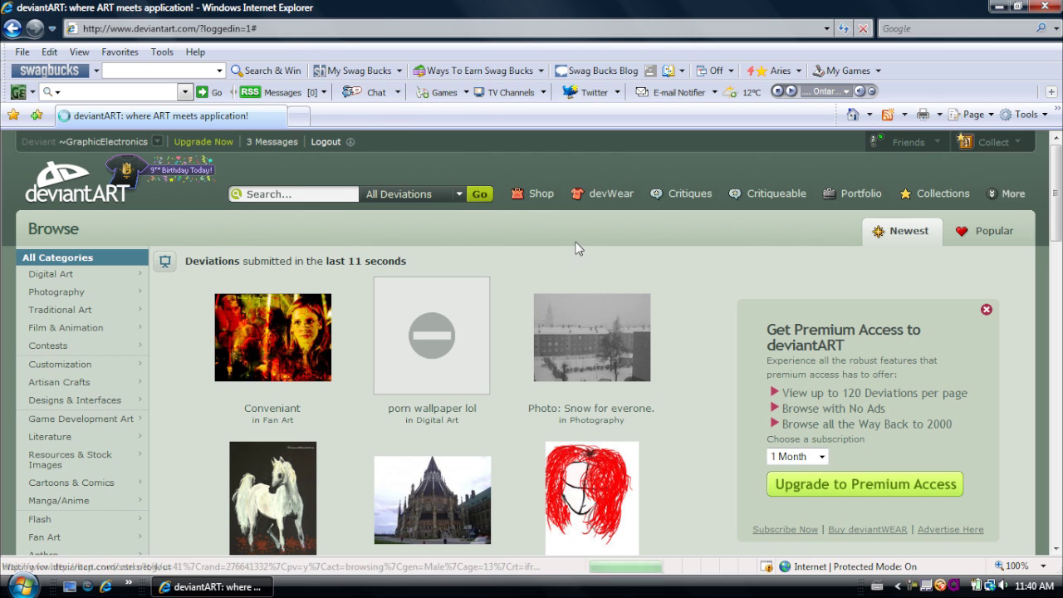
Browse to the Resources & Stock Images › Application Resources category
scroll(98, 420, "down", 1)
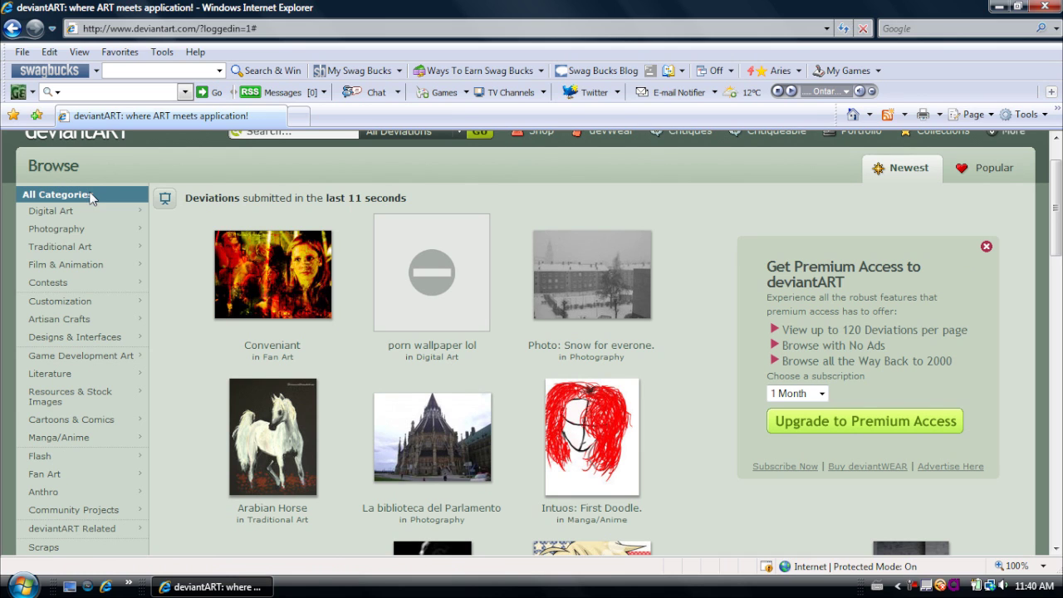
left_click(96, 402)
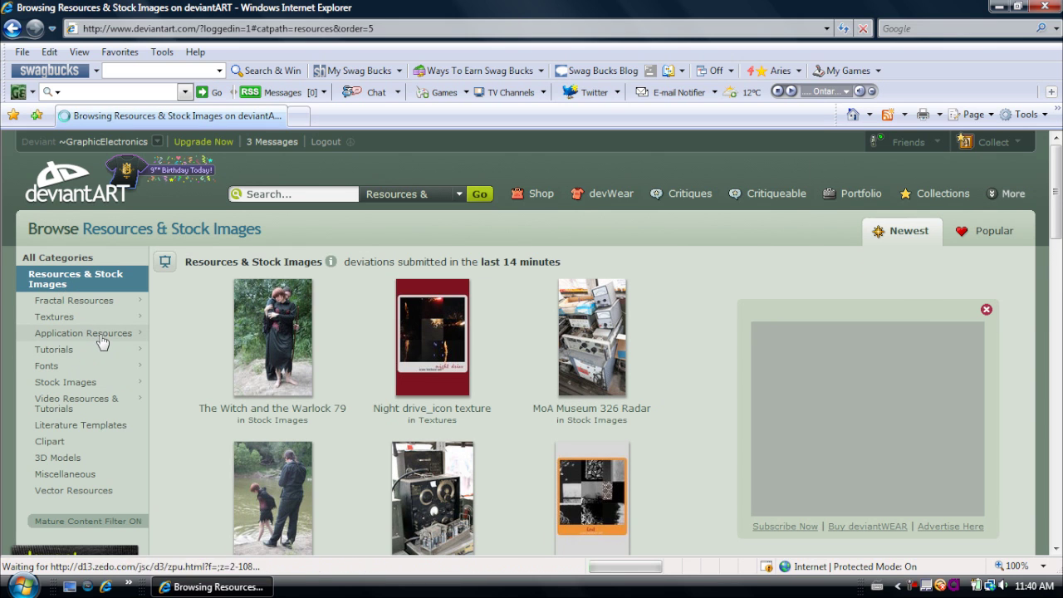
left_click(102, 341)
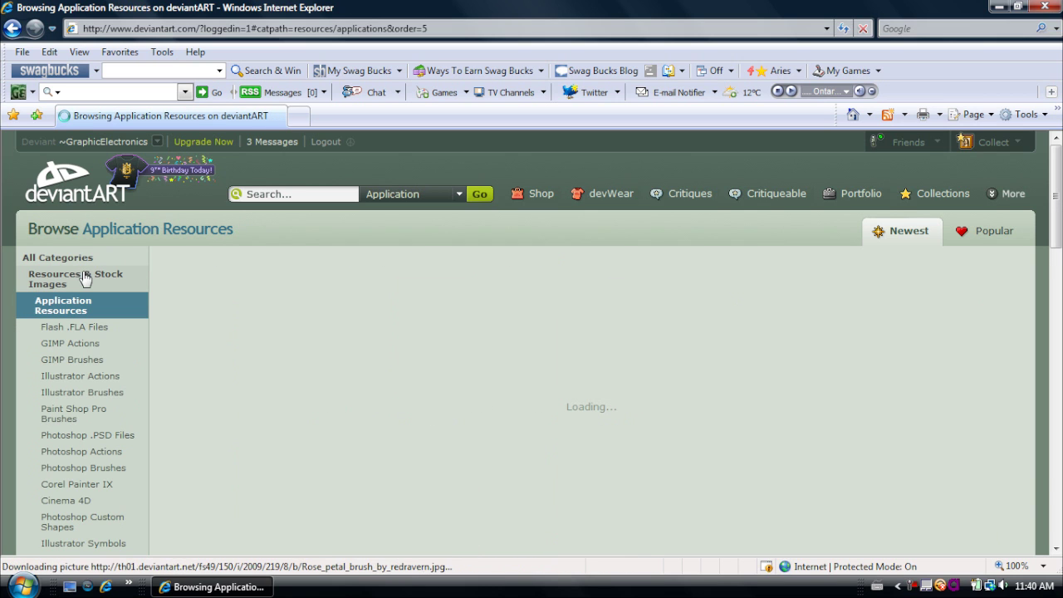
scroll(1059, 207, "down", 3)
scroll(1058, 207, "up", 1)
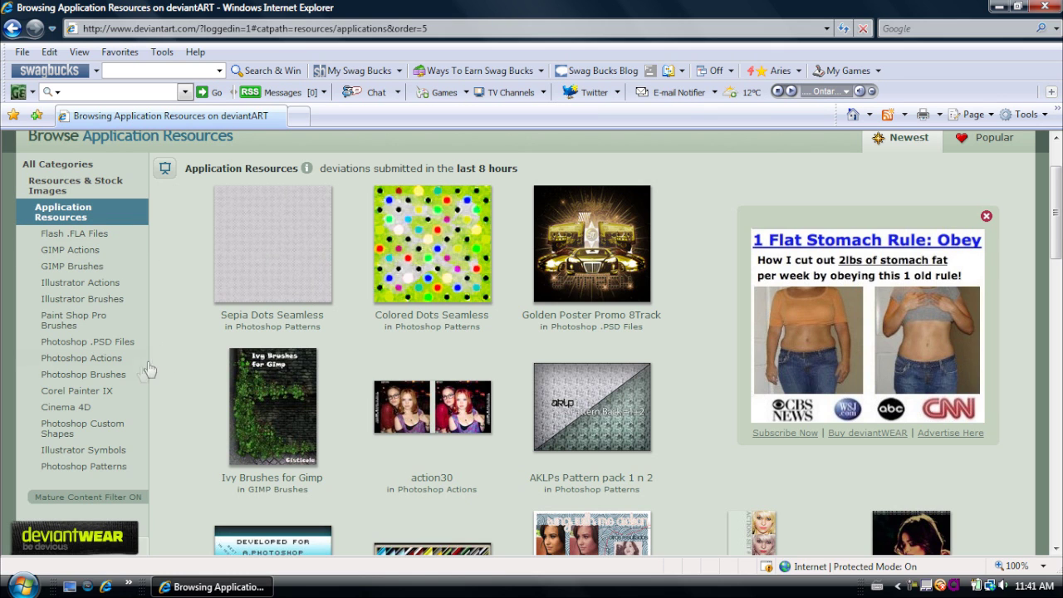
Search the Photoshop Brushes subcategory for 'Swirls'
left_click(98, 381)
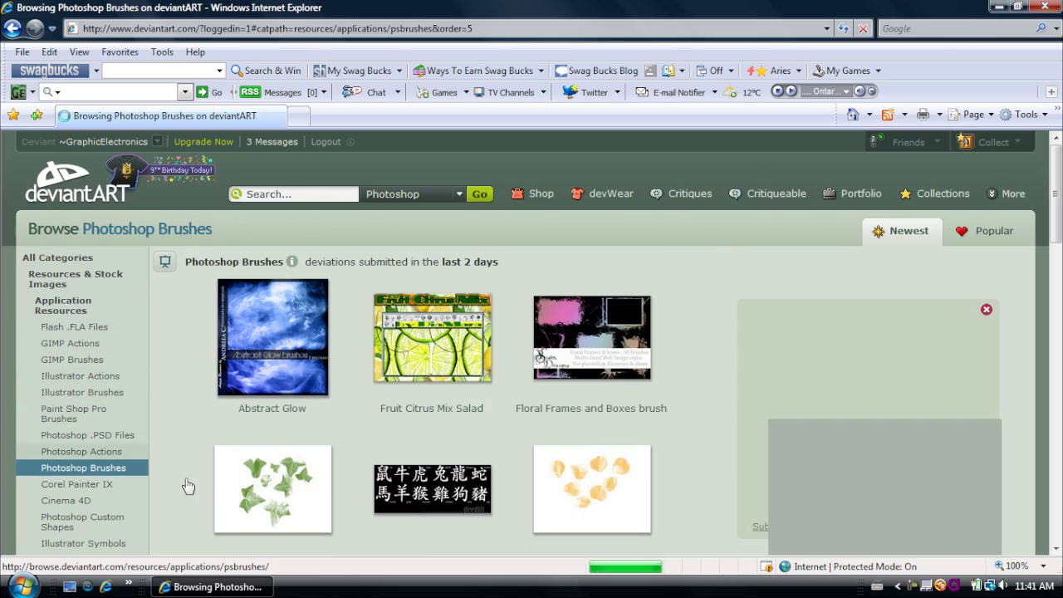
scroll(446, 367, "down", 5)
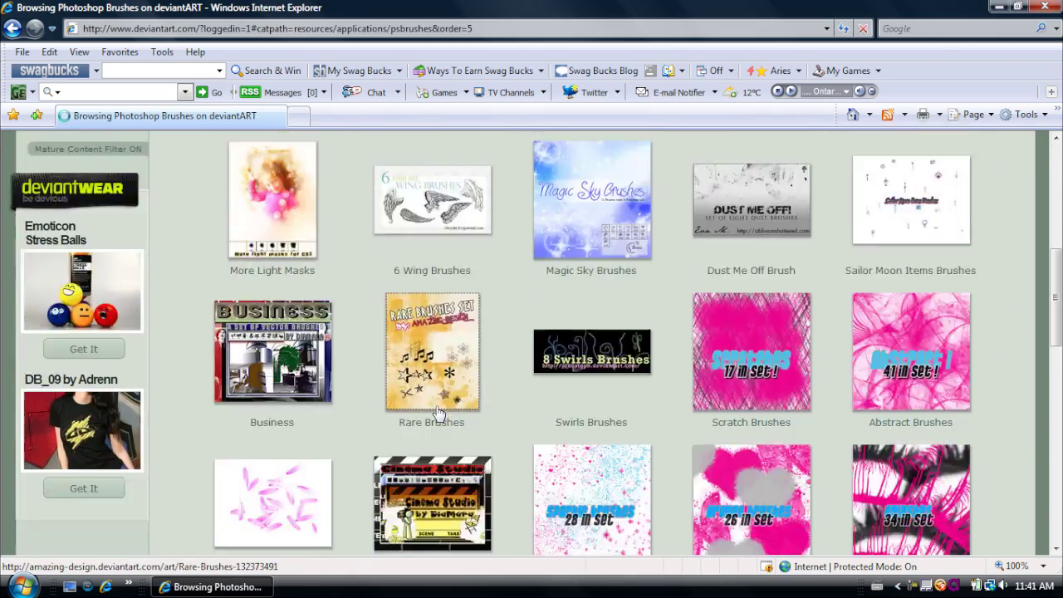
scroll(355, 335, "up", 6)
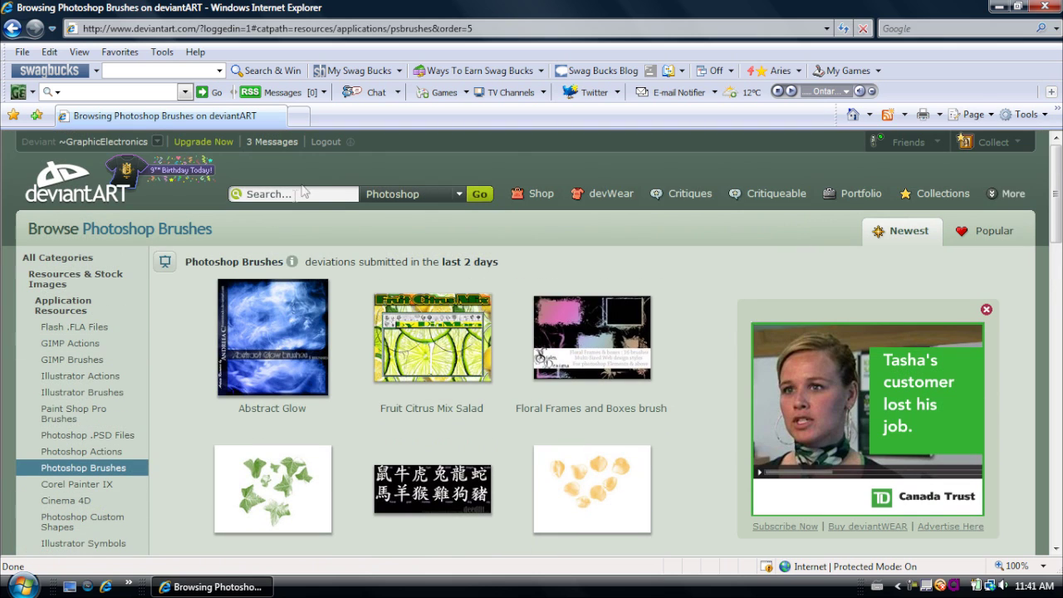
left_click(293, 193)
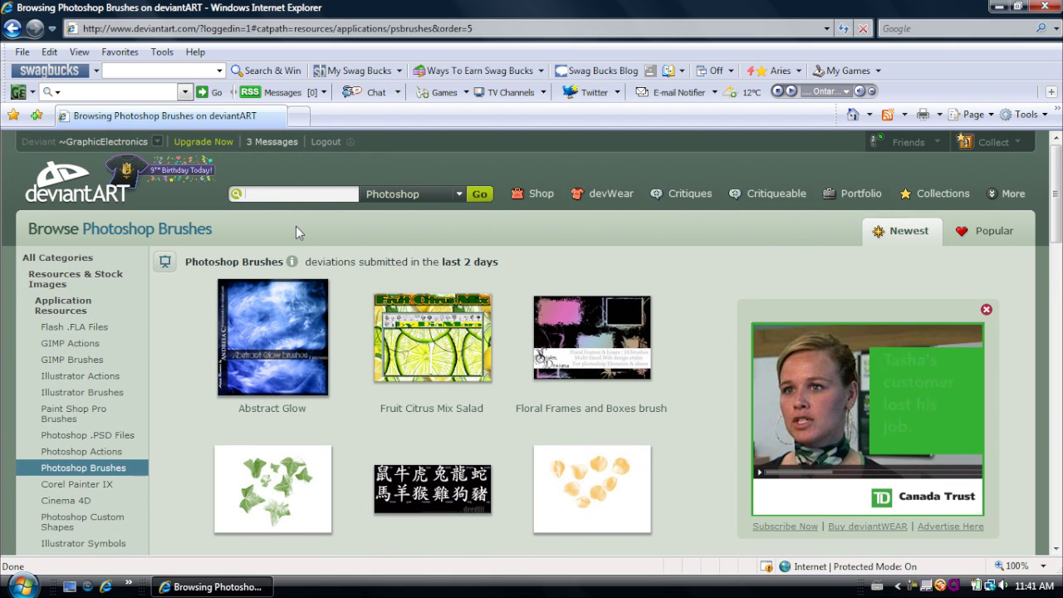
type("Swirls")
key("Return")
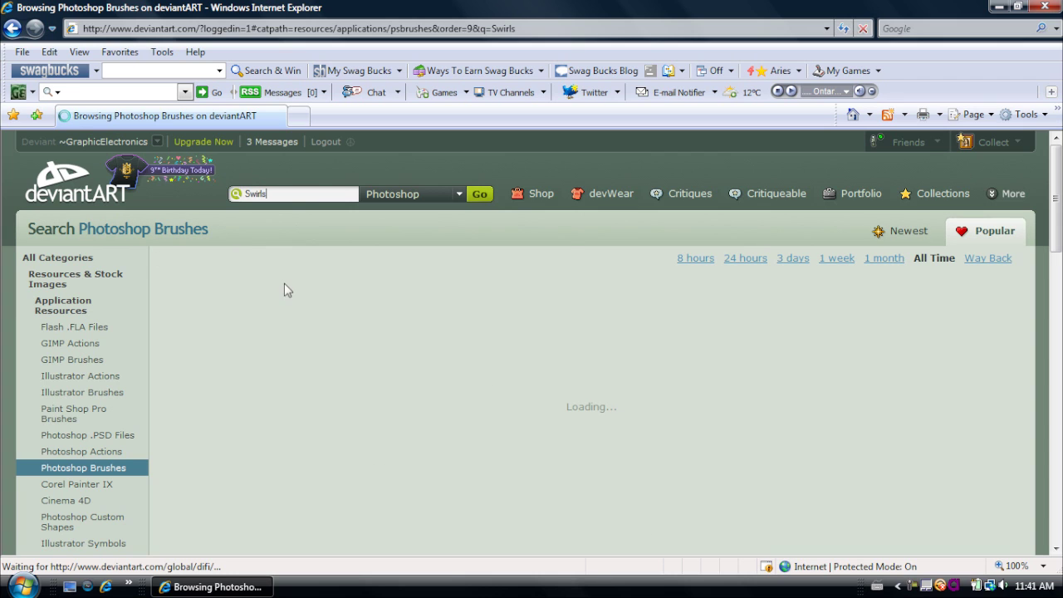
Scroll the results and open the Swirls 2 Brush Set page
scroll(374, 324, "down", 1)
scroll(429, 335, "down", 2)
scroll(430, 335, "down", 1)
scroll(430, 335, "down", 1)
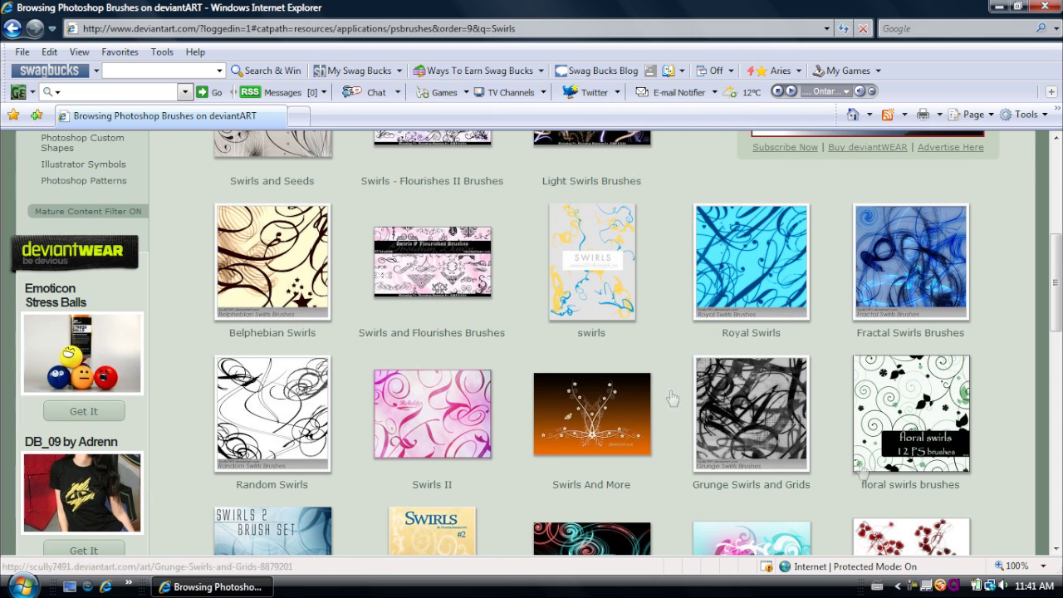
scroll(515, 471, "down", 3)
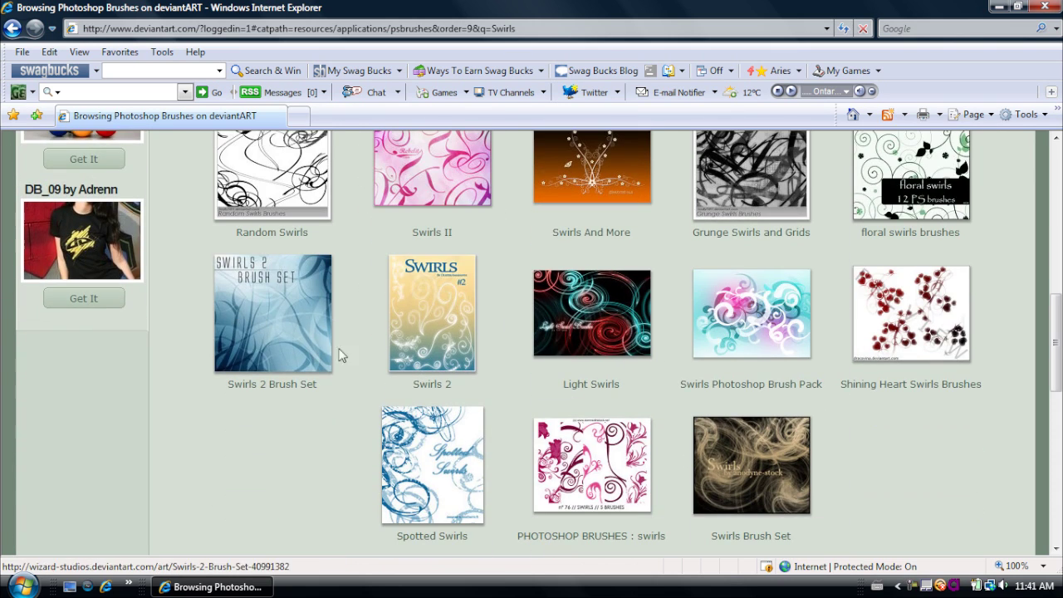
left_click(299, 282)
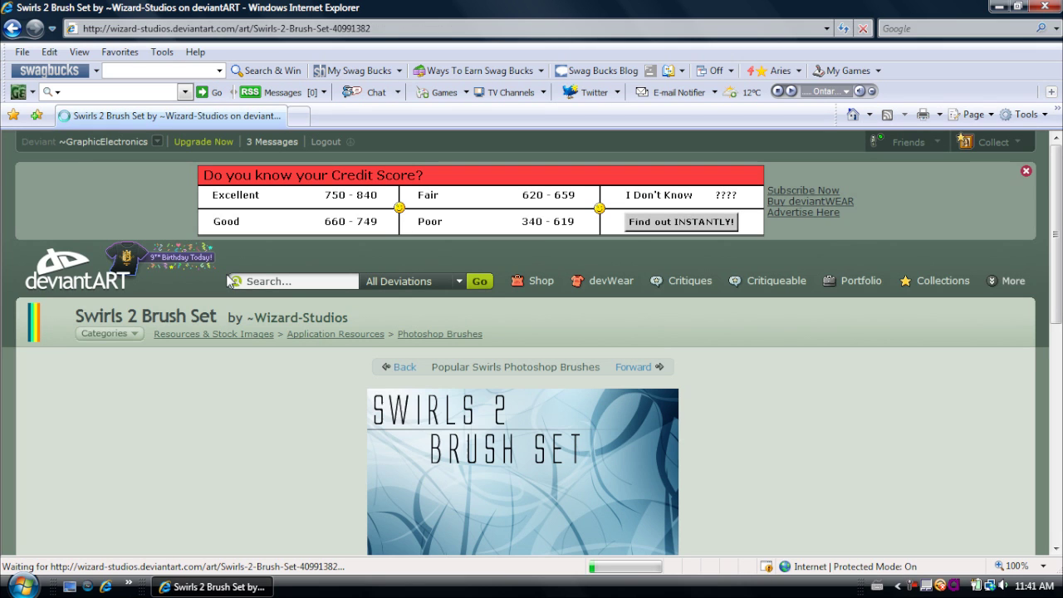
Move forward to the next popular Swirls 2 brush page with the yellow swirl preview
scroll(683, 426, "down", 1)
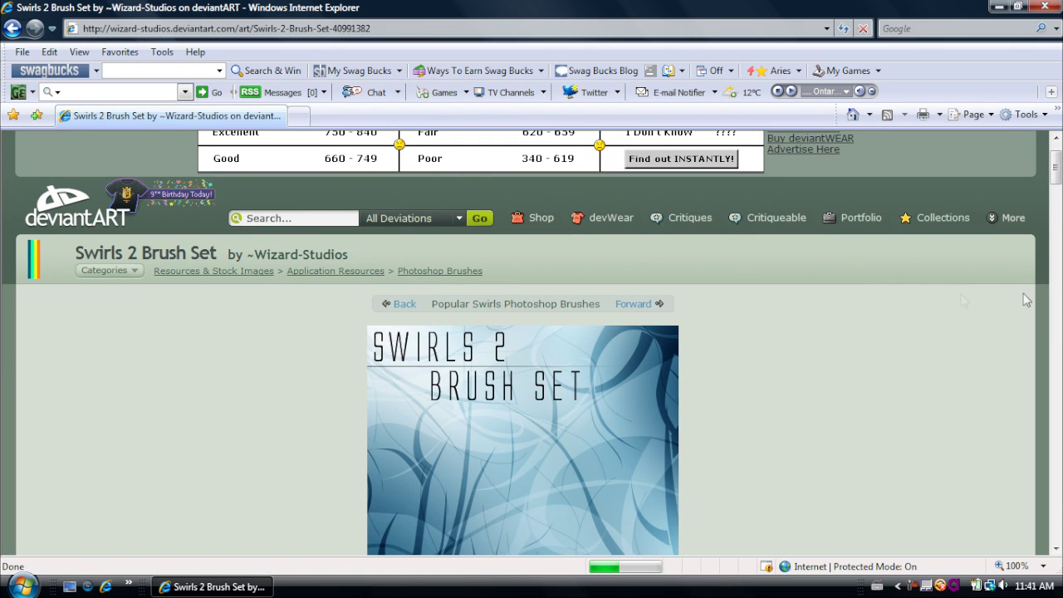
scroll(972, 265, "down", 2)
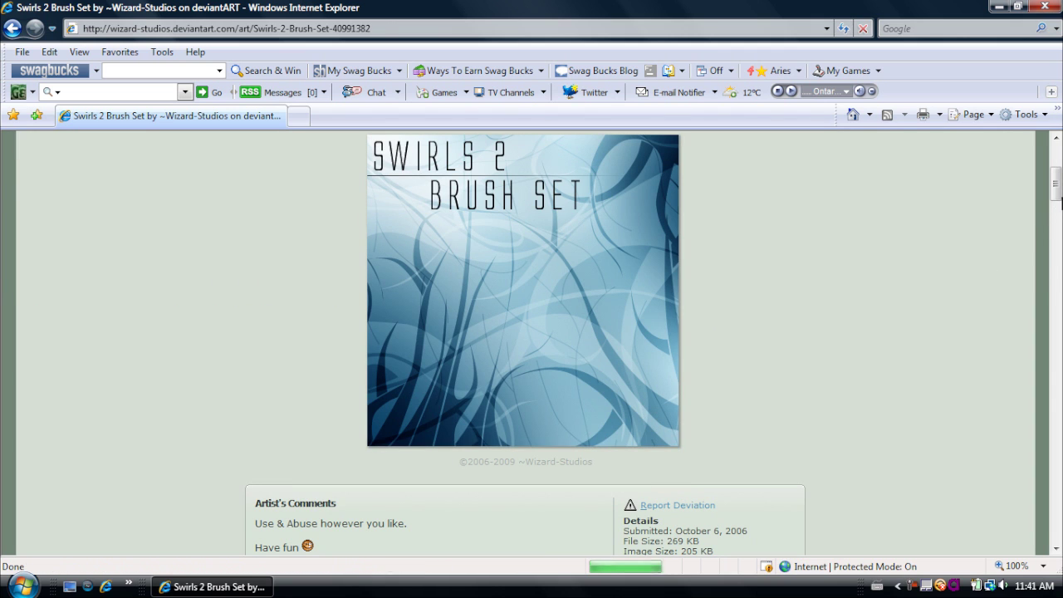
scroll(1059, 181, "up", 3)
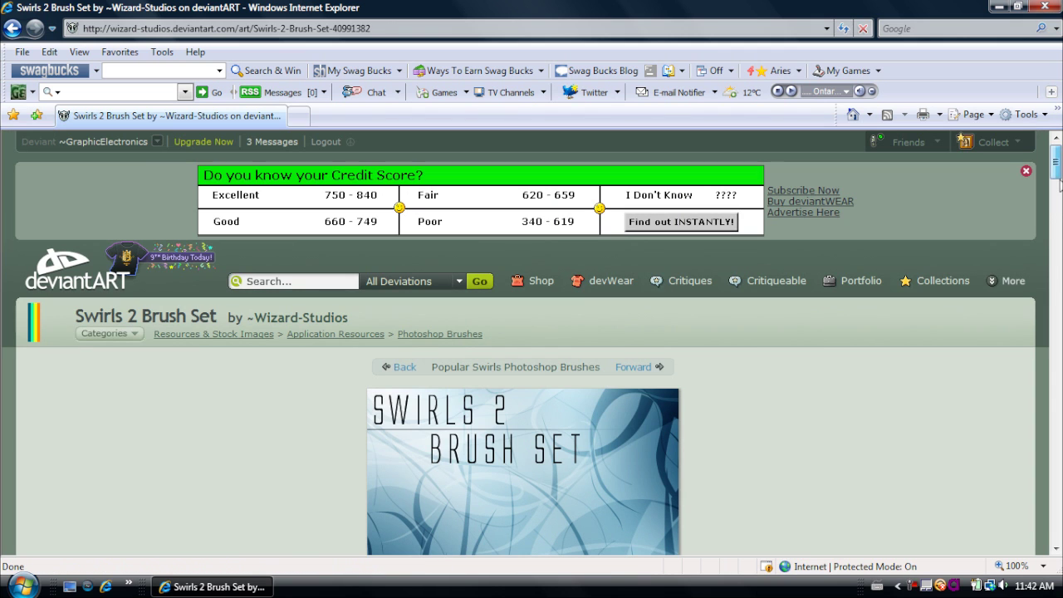
scroll(941, 267, "down", 3)
scroll(673, 238, "up", 2)
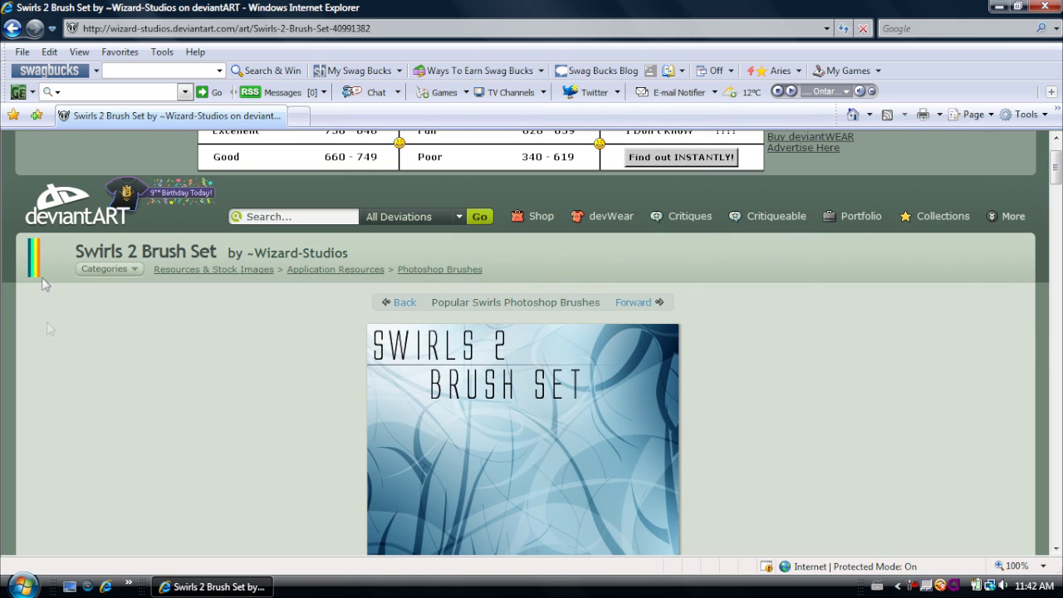
left_click(651, 307)
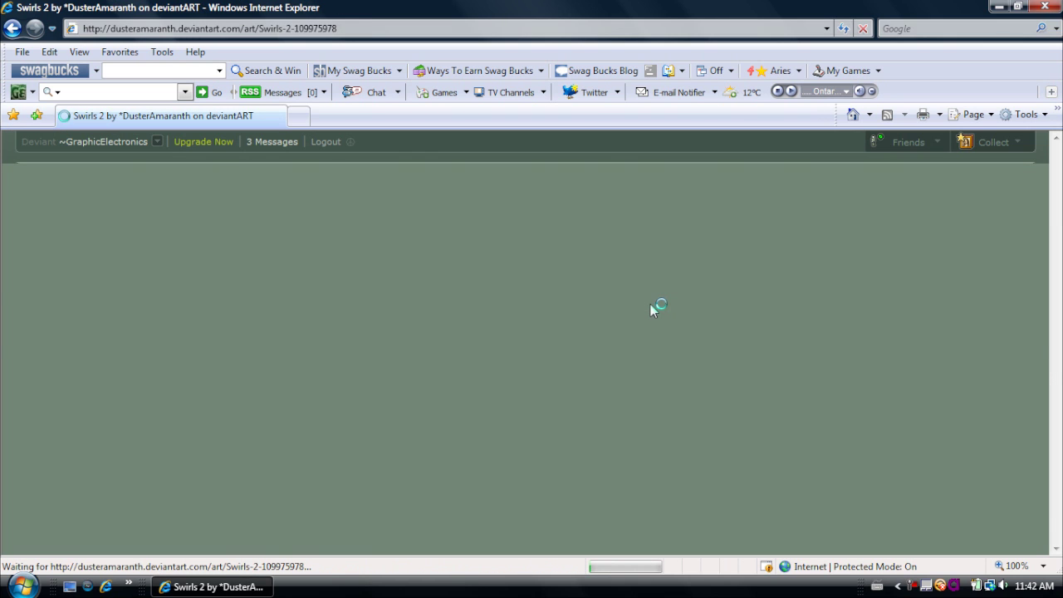
scroll(200, 445, "down", 1)
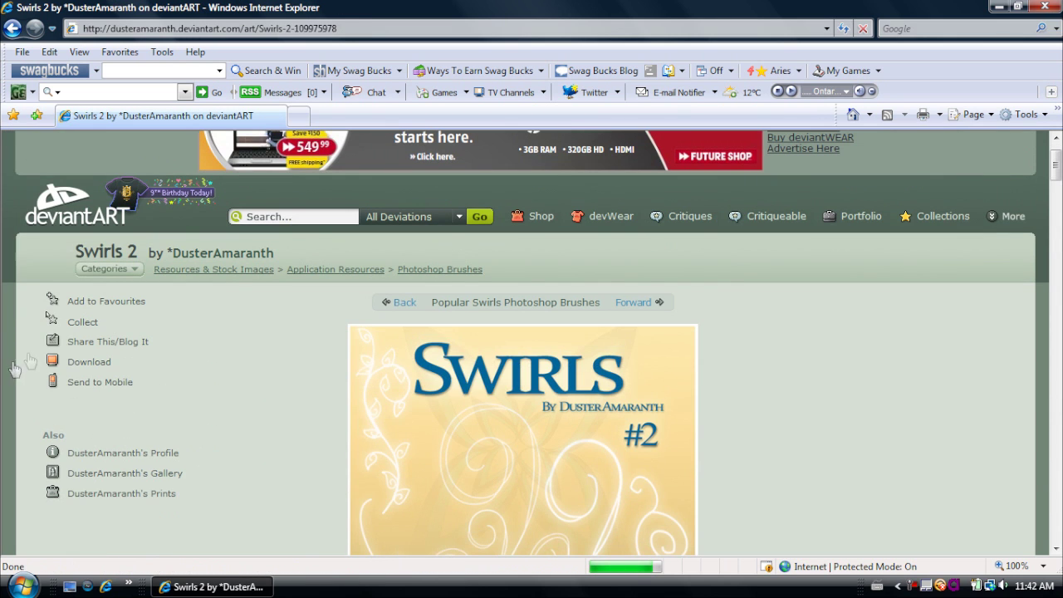
scroll(93, 370, "down", 1)
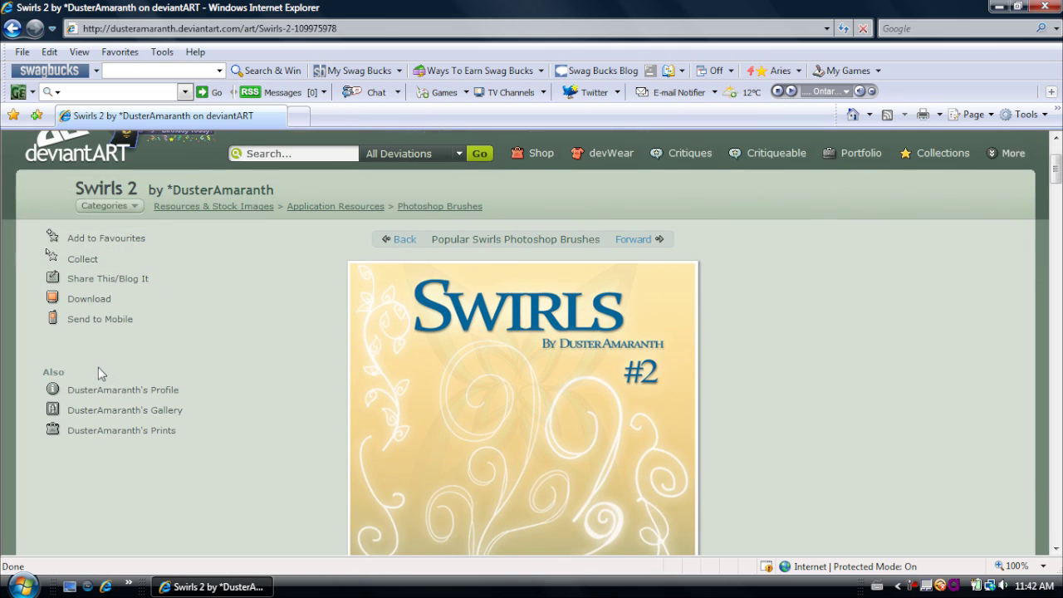
Download the Swirls 2 brush file, choosing Save and navigating to the Documents folder
left_click(75, 300)
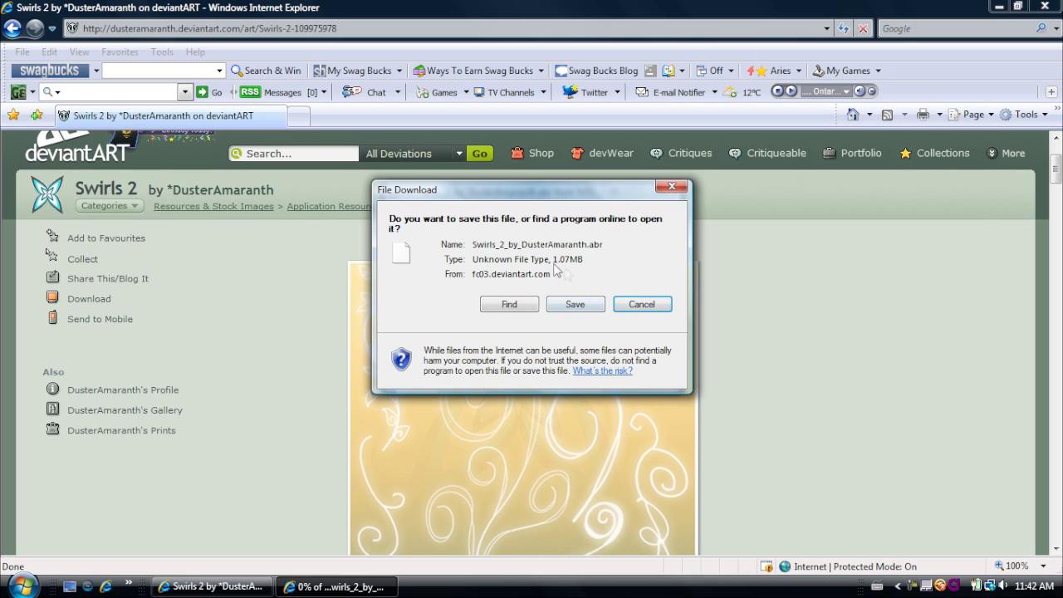
left_click(564, 307)
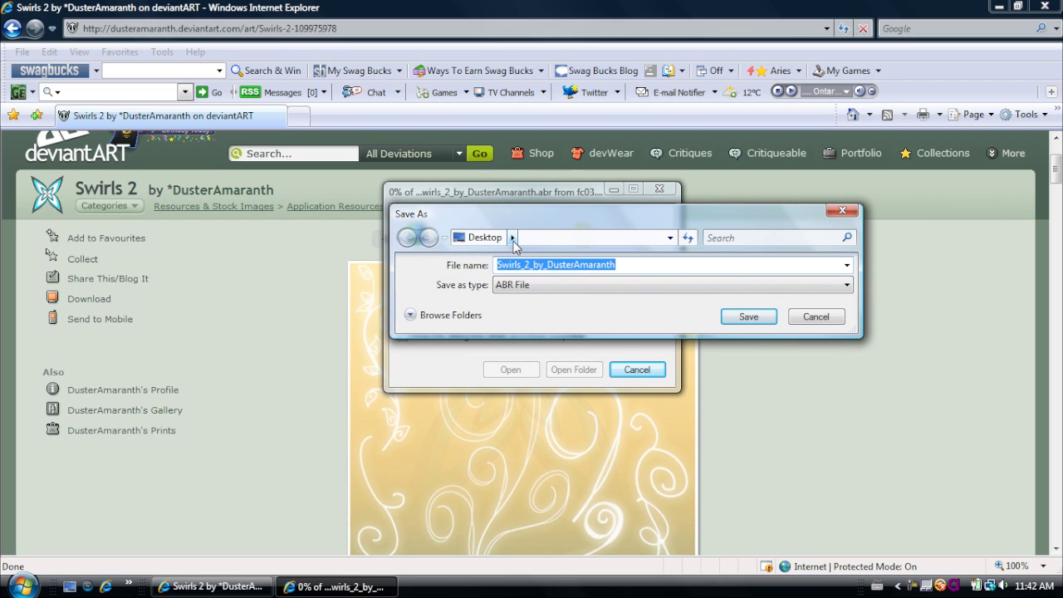
left_click(512, 239)
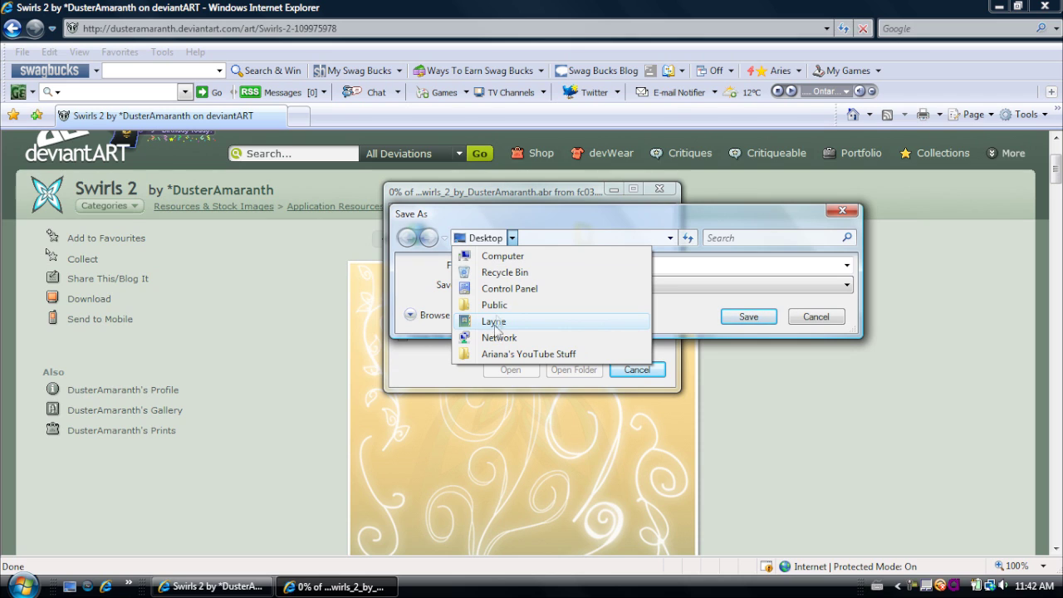
left_click(493, 322)
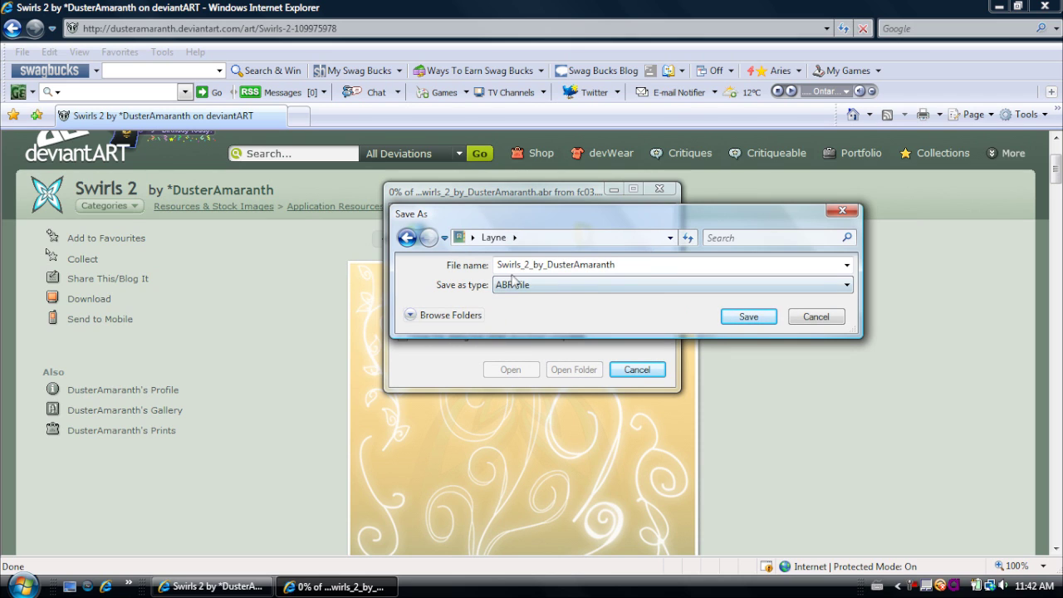
left_click(515, 238)
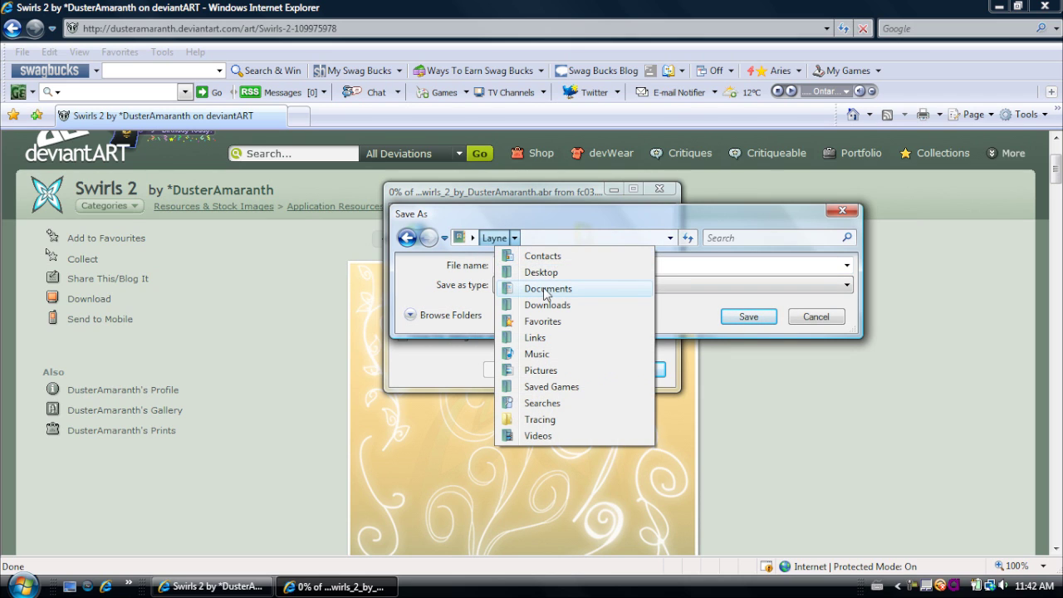
left_click(546, 291)
Point the save location to Adobe Photoshop CS3 › Presets › Brushes
left_click(581, 239)
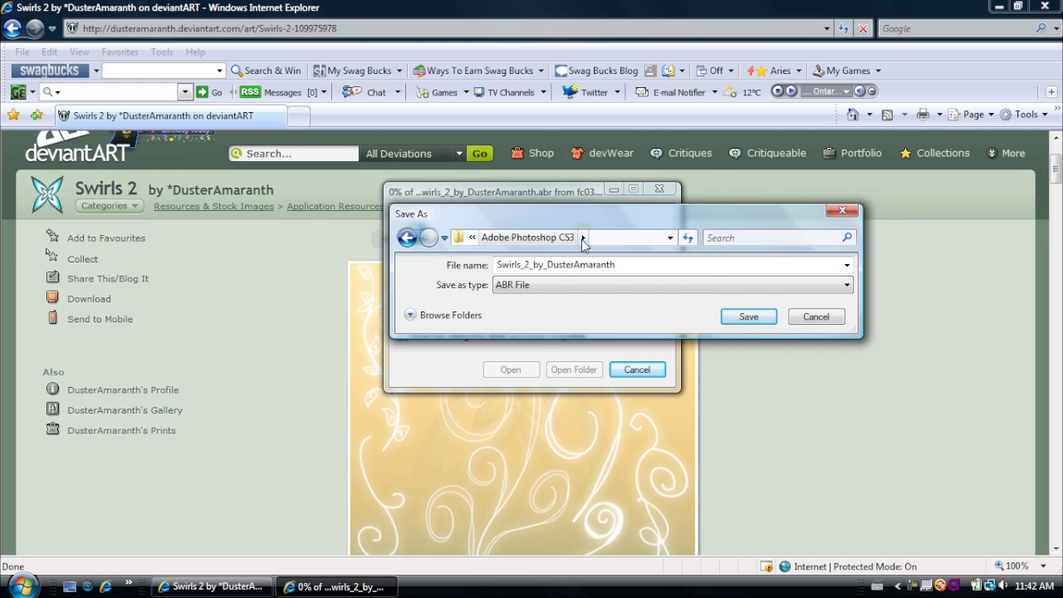
left_click(584, 239)
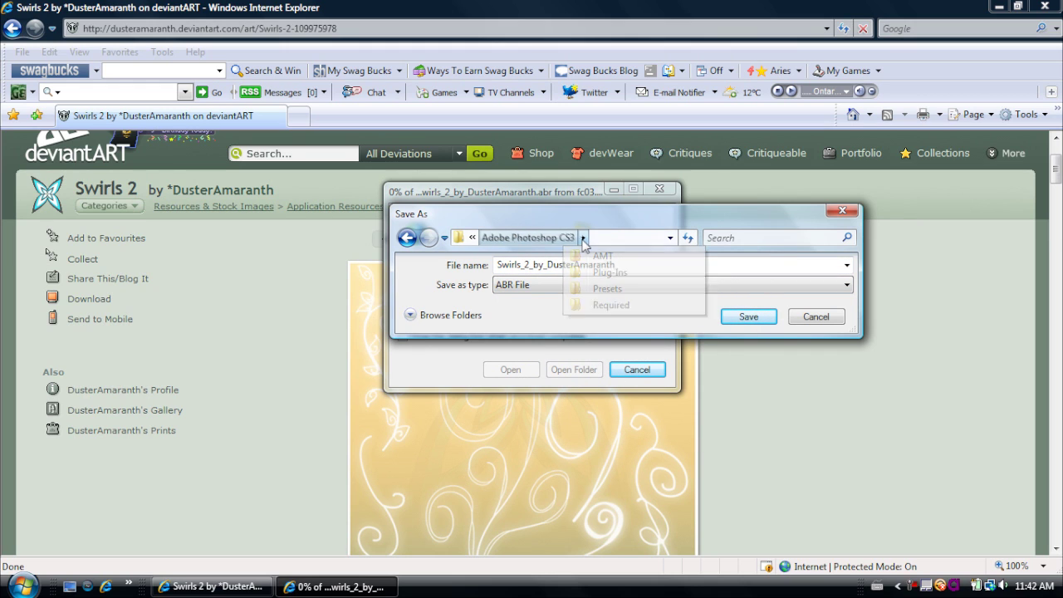
left_click(614, 290)
left_click(629, 239)
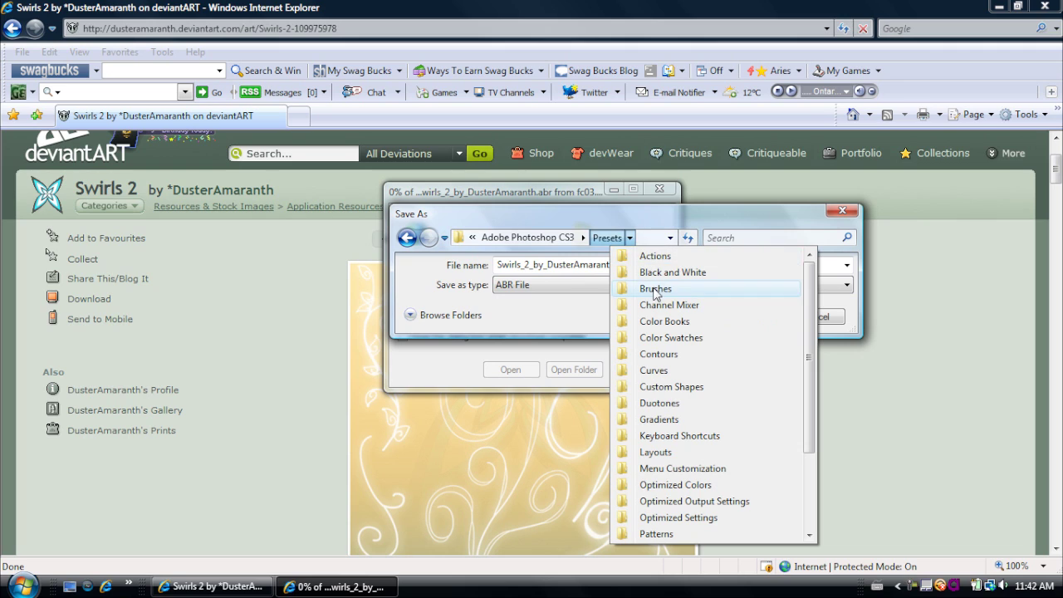
left_click(655, 289)
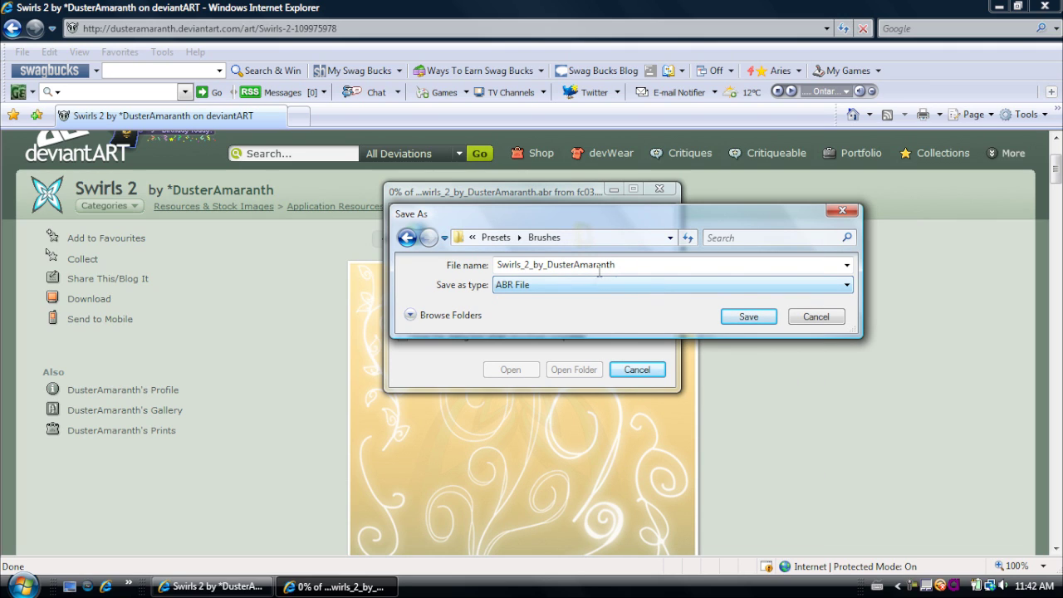
Save the brush file as 'Swirls - Pack 01' and close the download window
double_click(622, 266)
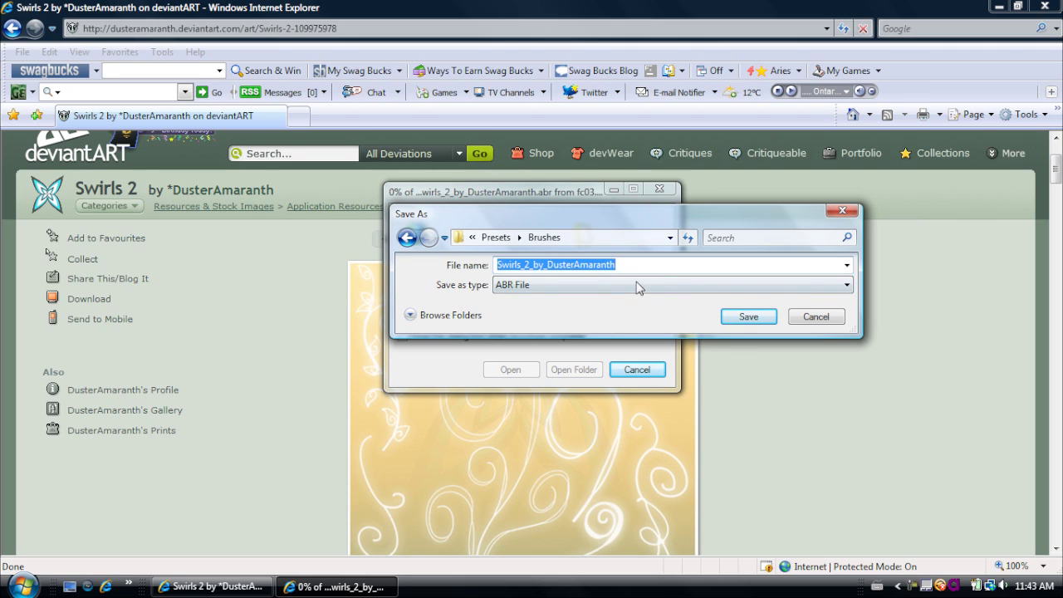
type("S")
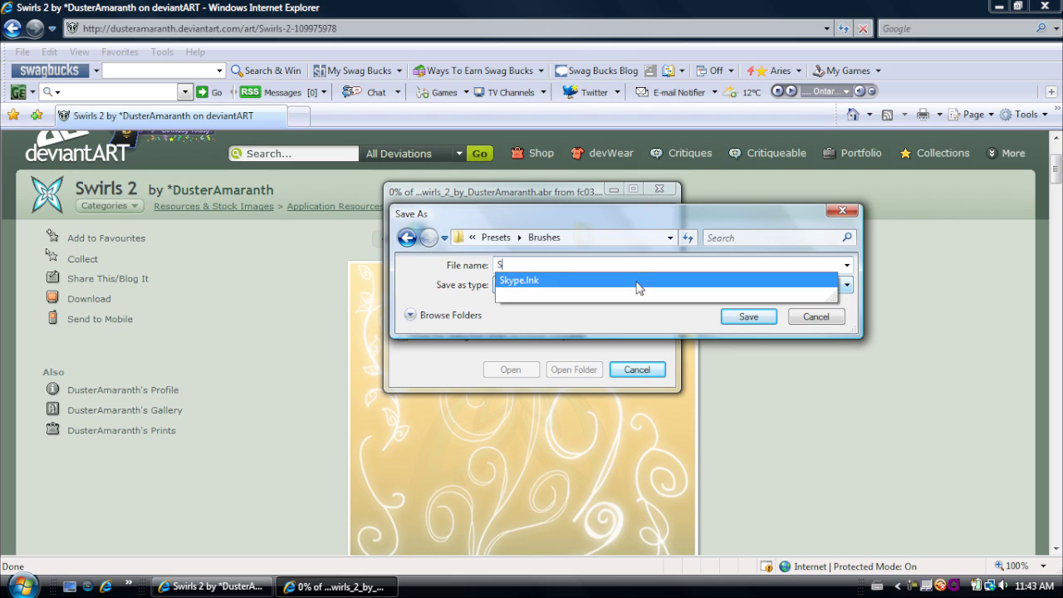
type("wirls - ")
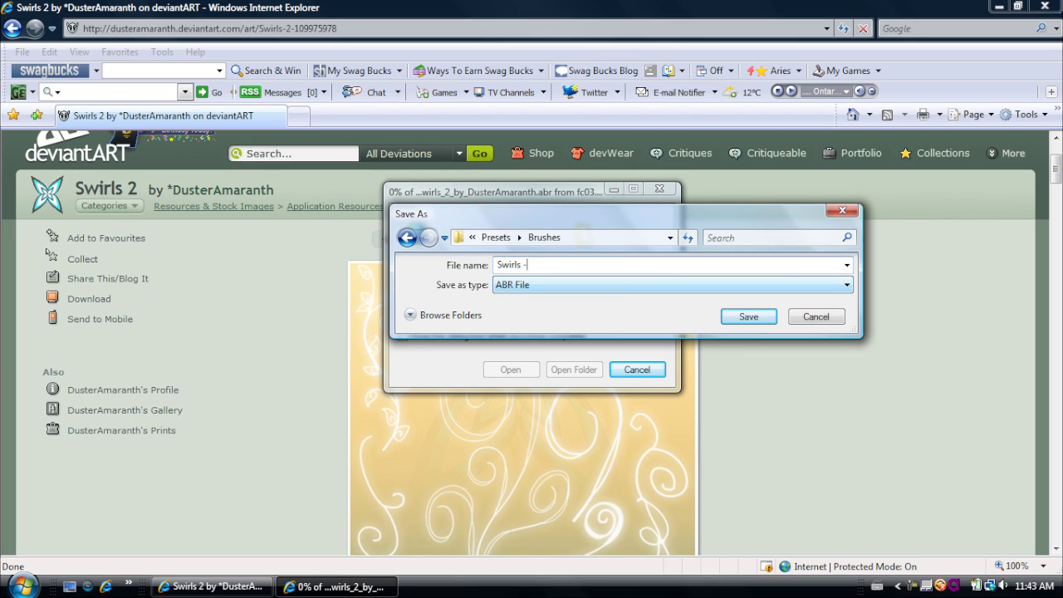
type("Pack ")
type("01")
left_click(739, 320)
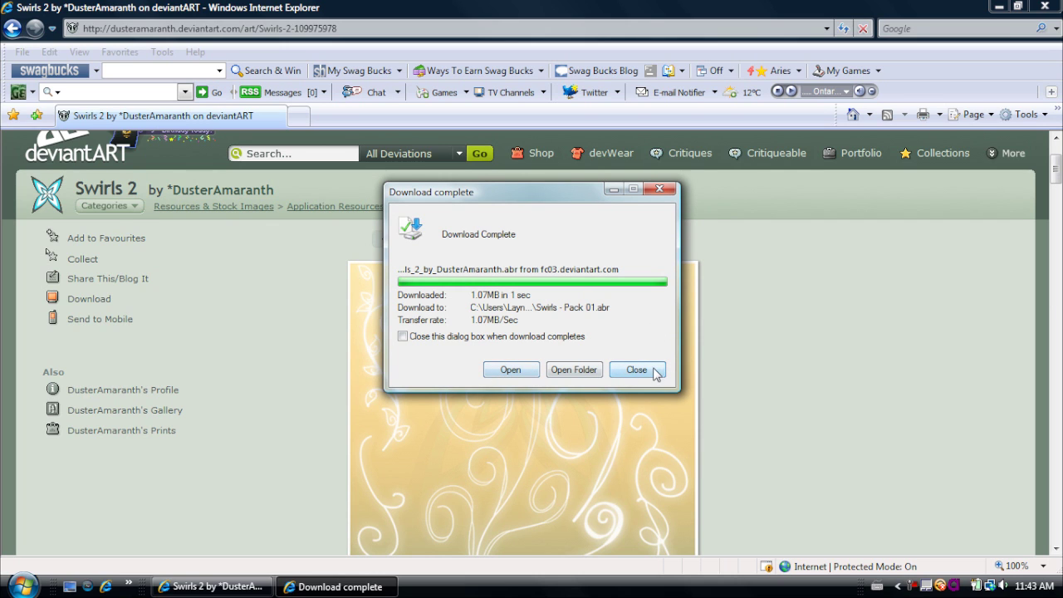
left_click(655, 370)
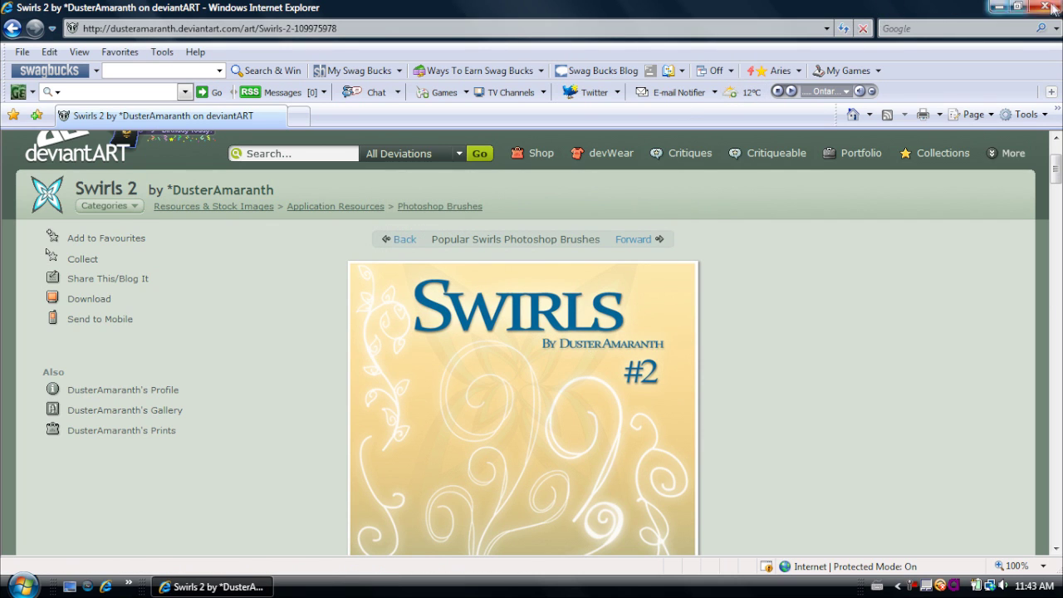